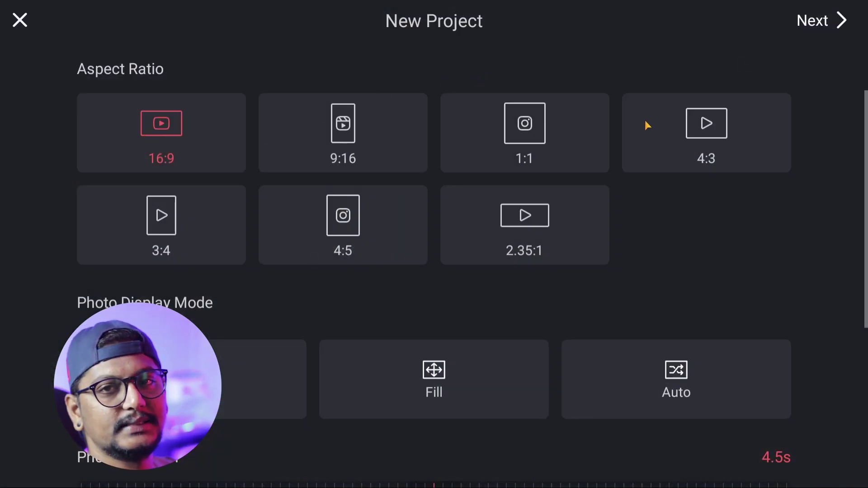
# Add the 0:05 PUBG clip from SharedFolder to the timeline and scrub to the scope-raised frame.
pyautogui.click(822, 27)
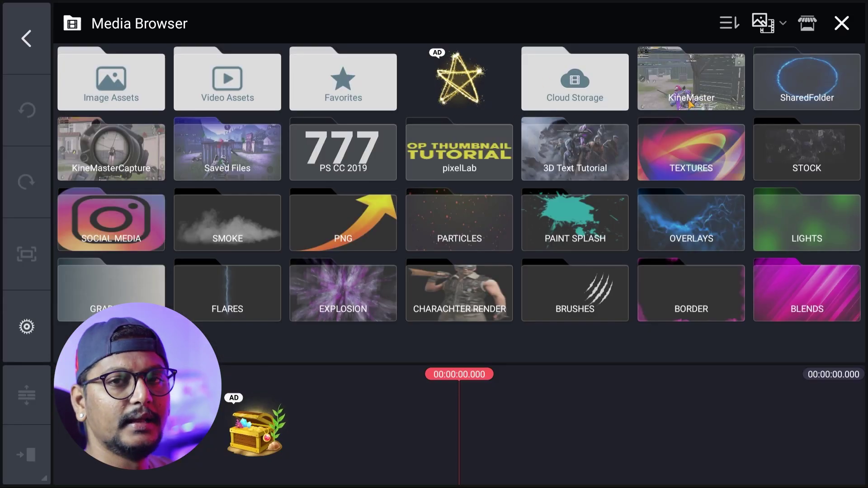
pyautogui.click(797, 97)
pyautogui.click(808, 90)
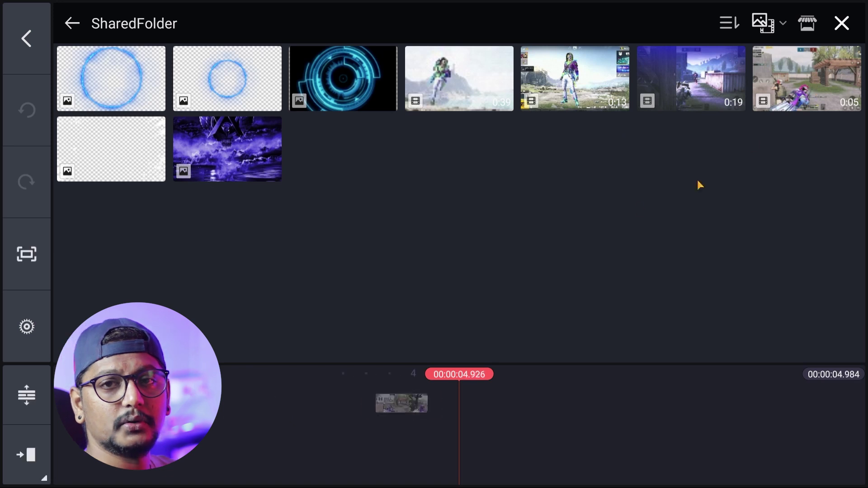
pyautogui.click(842, 24)
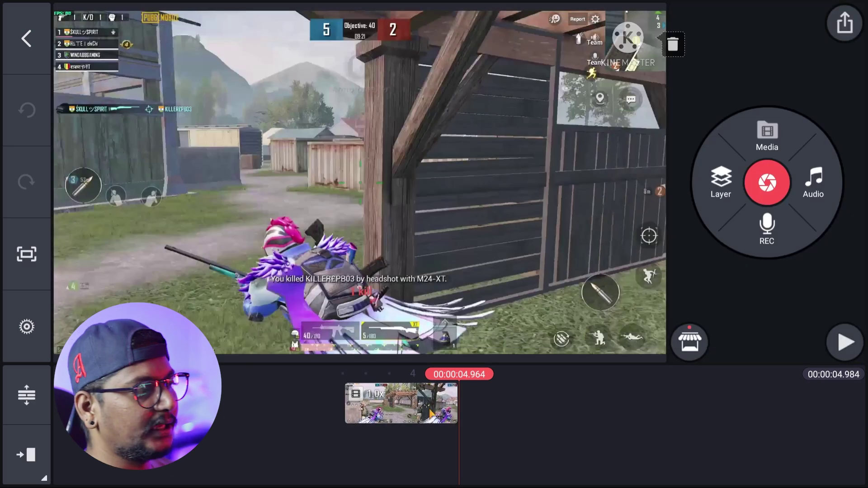
pyautogui.moveTo(556, 400); pyautogui.dragTo(673, 400)
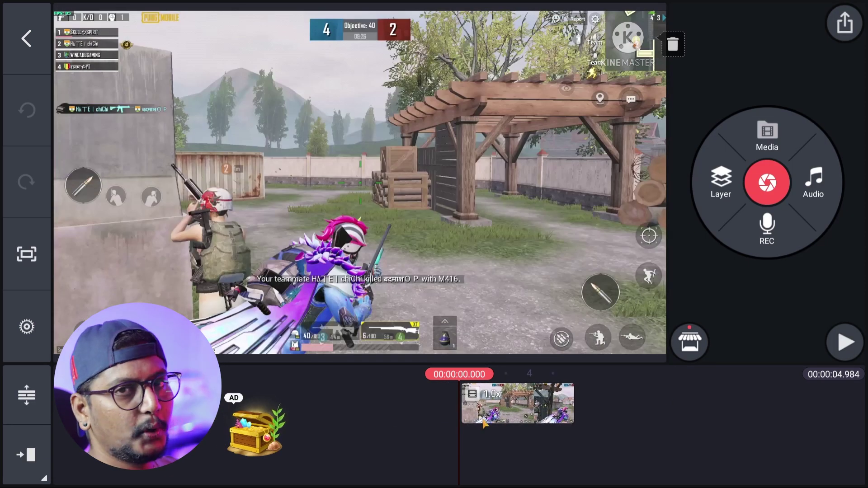
pyautogui.moveTo(520, 402); pyautogui.dragTo(457, 416)
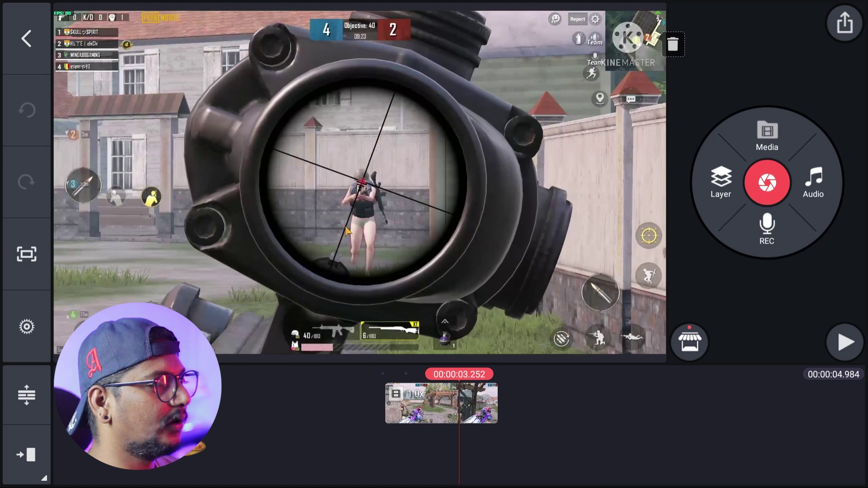
# Split the gameplay clip at the playhead on the scope frame.
pyautogui.click(457, 415)
pyautogui.click(701, 73)
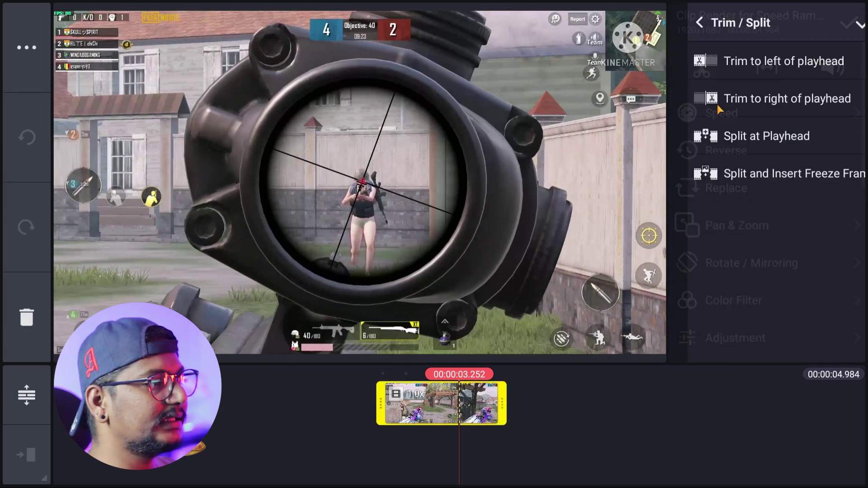
pyautogui.click(744, 139)
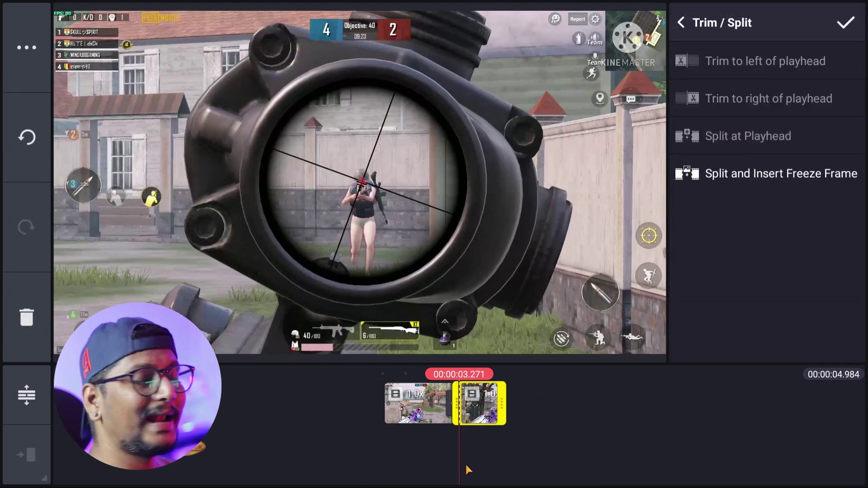
pyautogui.click(479, 453)
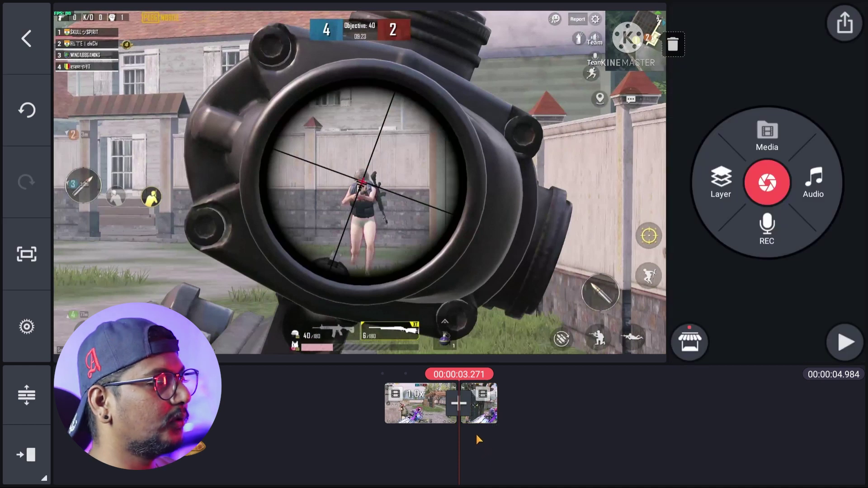
# Insert a captured still of the scope frame as its own clip, with no transition added.
pyautogui.click(27, 254)
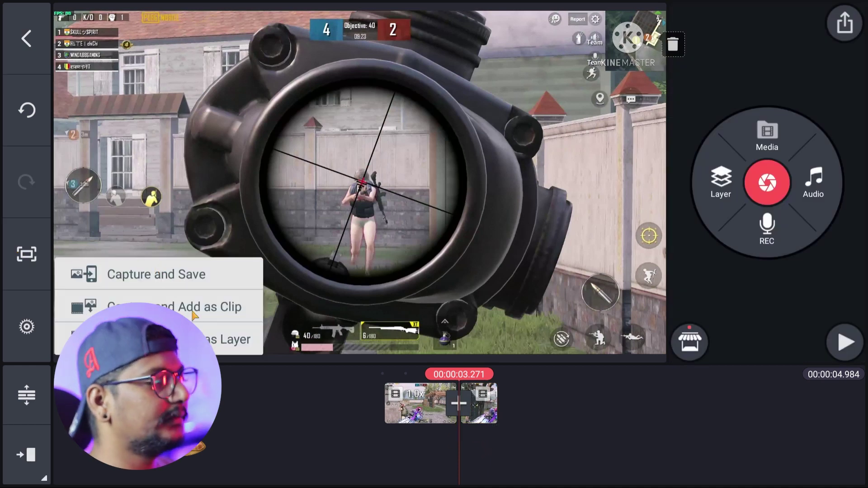
pyautogui.click(218, 318)
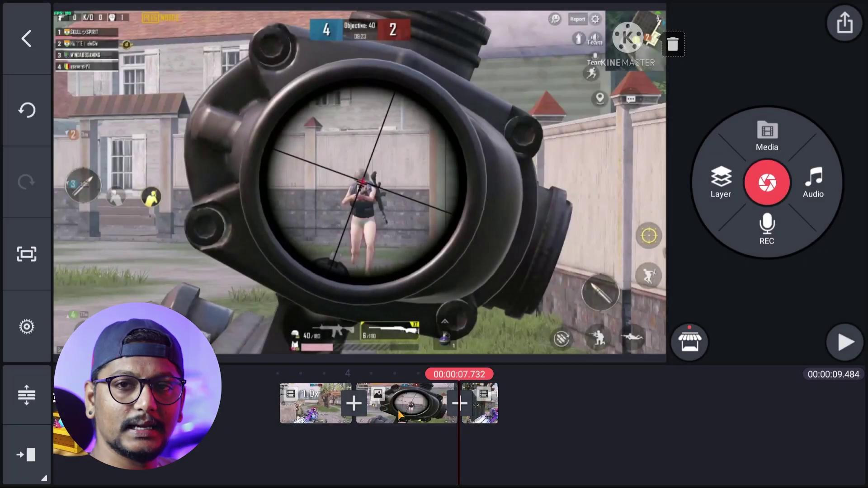
pyautogui.click(354, 404)
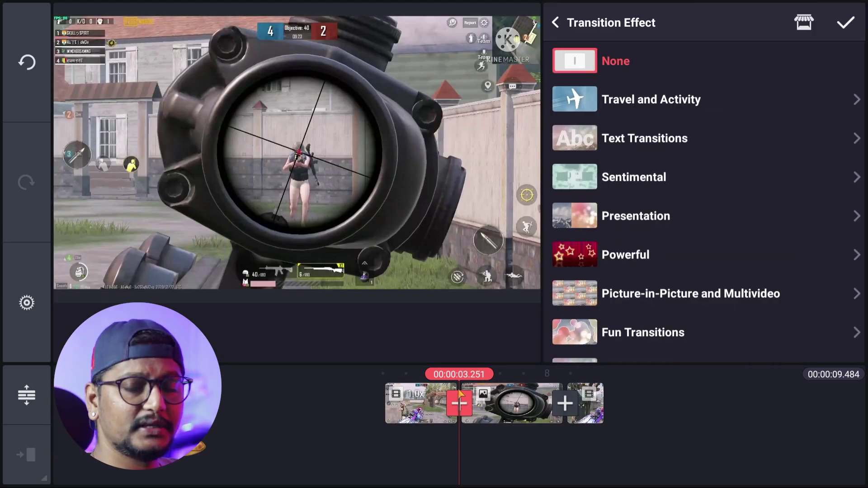
pyautogui.click(566, 30)
pyautogui.click(721, 181)
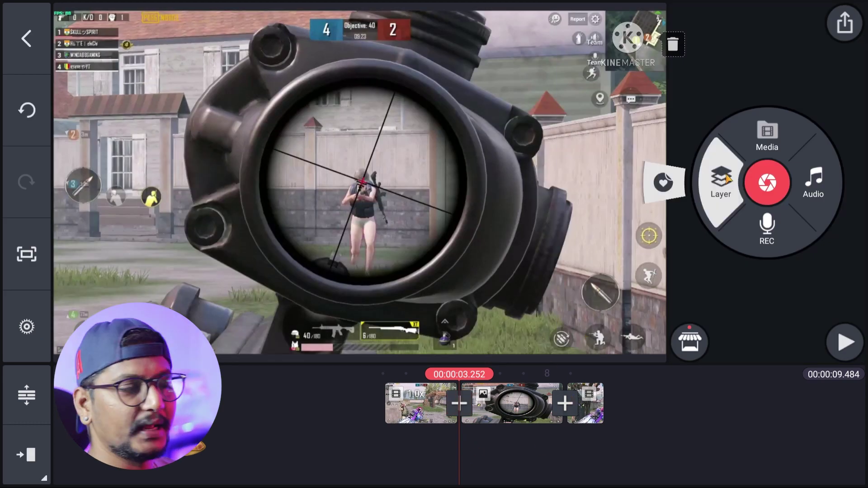
# Add the blue flare ring image from SharedFolder as a layer, enlarged around the scope rim.
pyautogui.click(691, 115)
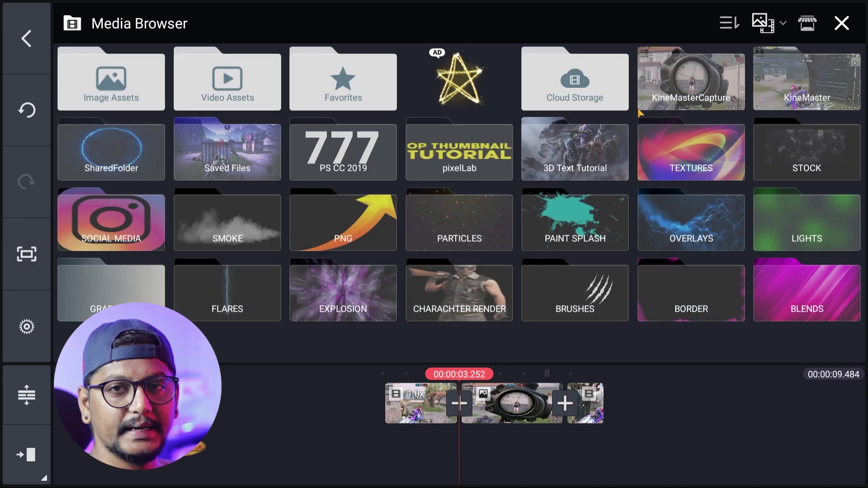
pyautogui.click(63, 151)
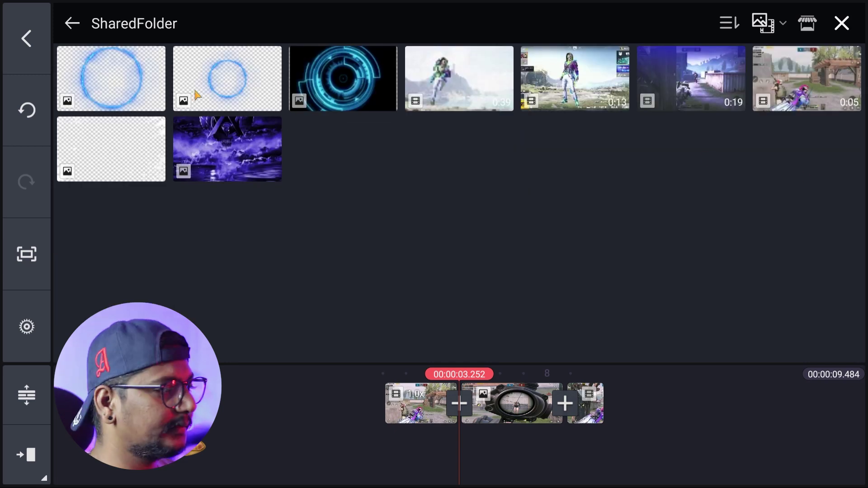
pyautogui.click(110, 79)
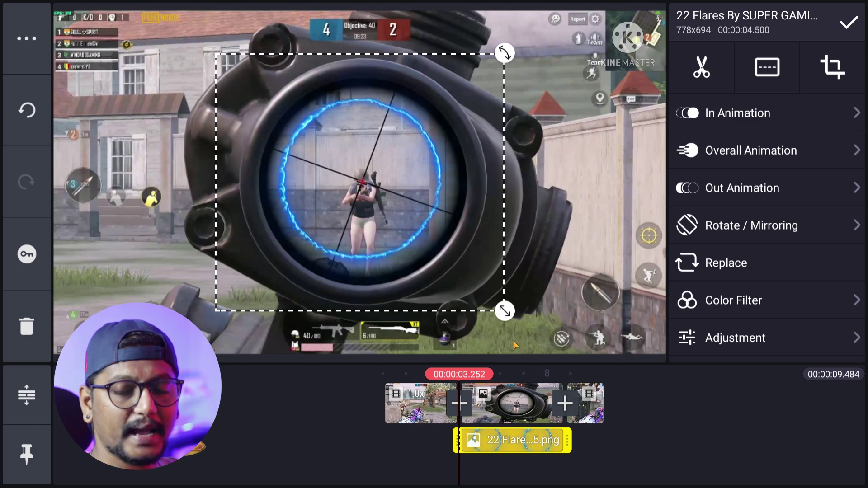
pyautogui.moveTo(505, 311); pyautogui.dragTo(549, 349)
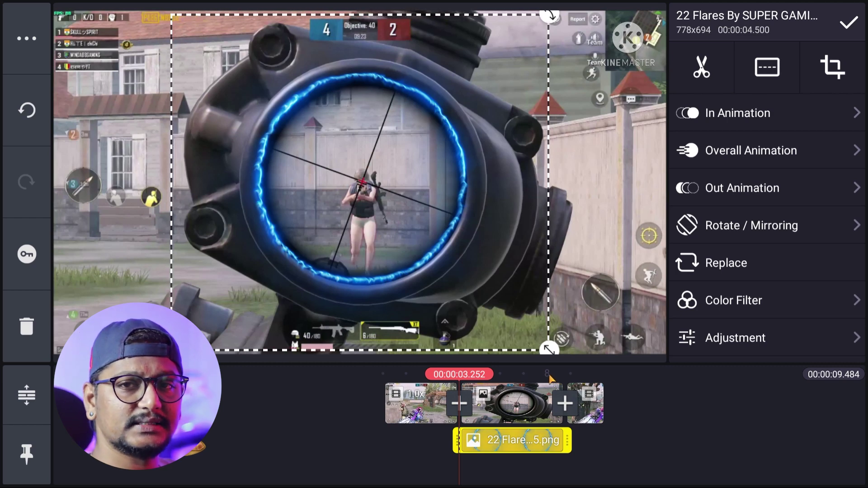
# Duplicate the captured scope still as a layer and stretch it to fill the frame.
pyautogui.click(509, 409)
pyautogui.click(487, 413)
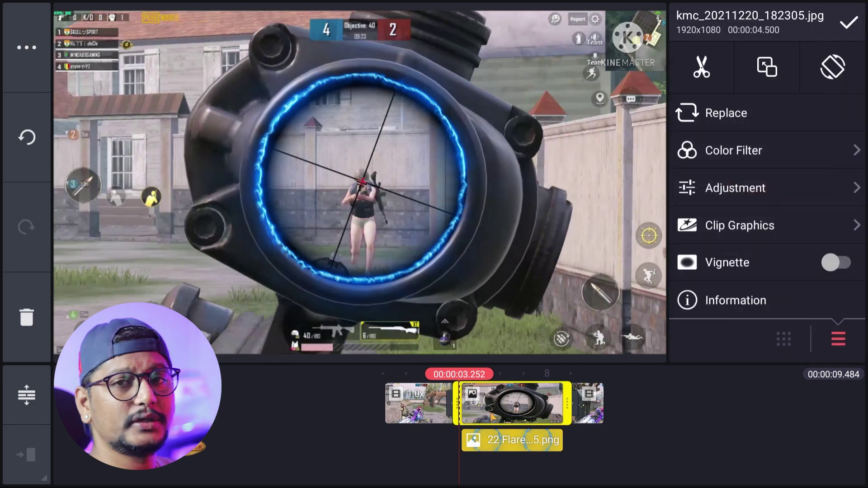
pyautogui.click(31, 48)
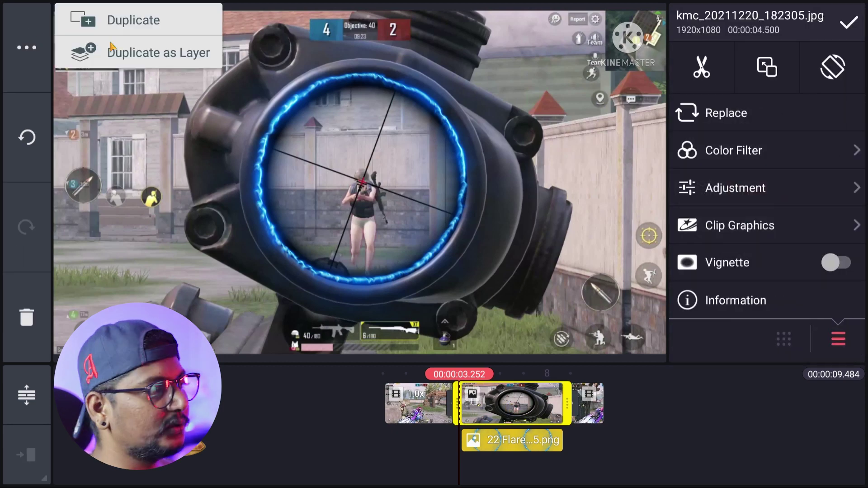
pyautogui.click(152, 54)
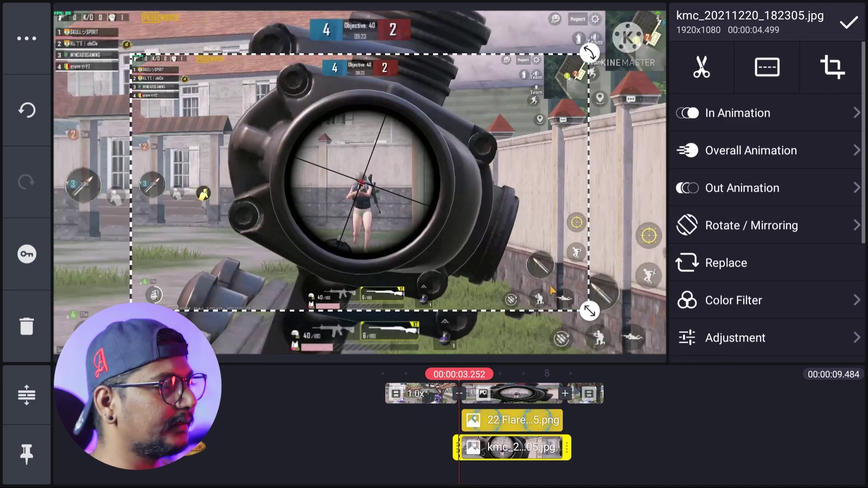
pyautogui.moveTo(591, 313); pyautogui.dragTo(663, 353)
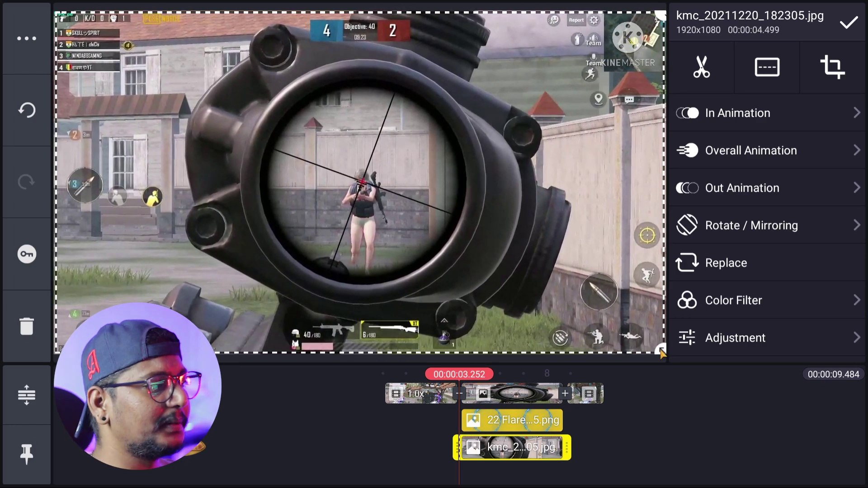
# Enable a circle-shaped mask on the duplicated scope layer.
pyautogui.click(833, 70)
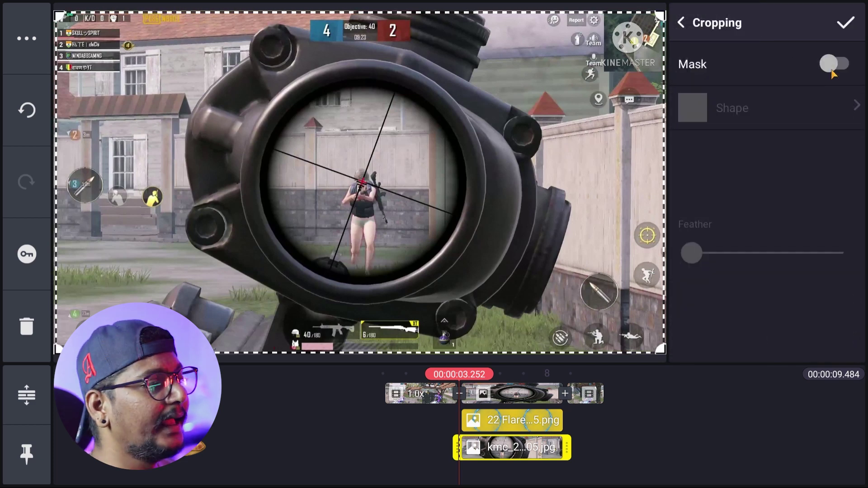
pyautogui.click(834, 65)
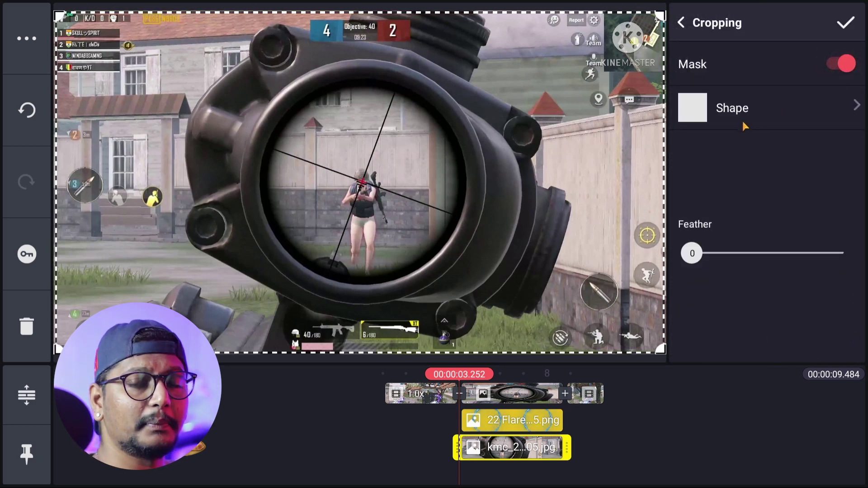
pyautogui.click(726, 117)
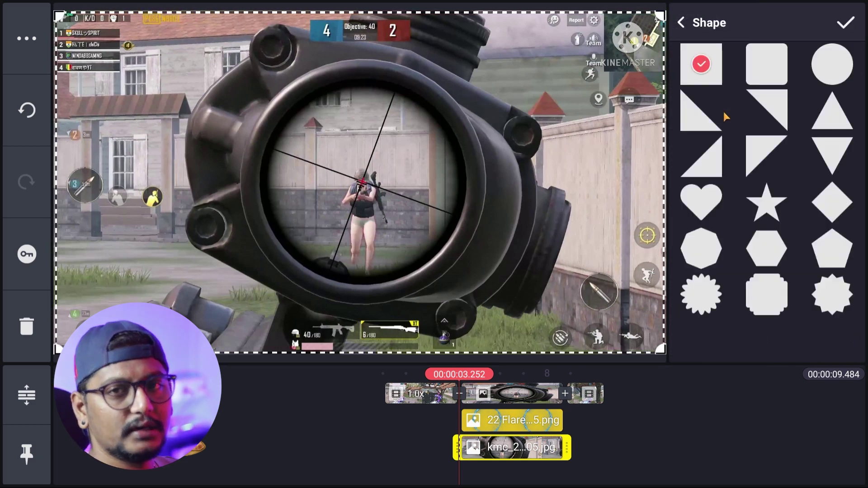
pyautogui.click(833, 65)
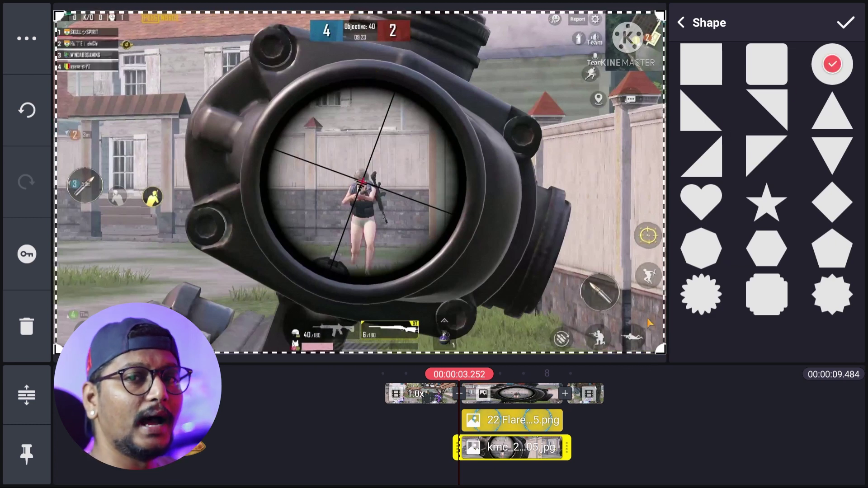
# Pull the four mask corners in so the circle fits tightly around the scope lens.
pyautogui.moveTo(663, 355); pyautogui.dragTo(488, 308)
pyautogui.moveTo(59, 307); pyautogui.dragTo(243, 287)
pyautogui.moveTo(243, 15); pyautogui.dragTo(253, 69)
pyautogui.moveTo(488, 65); pyautogui.dragTo(468, 71)
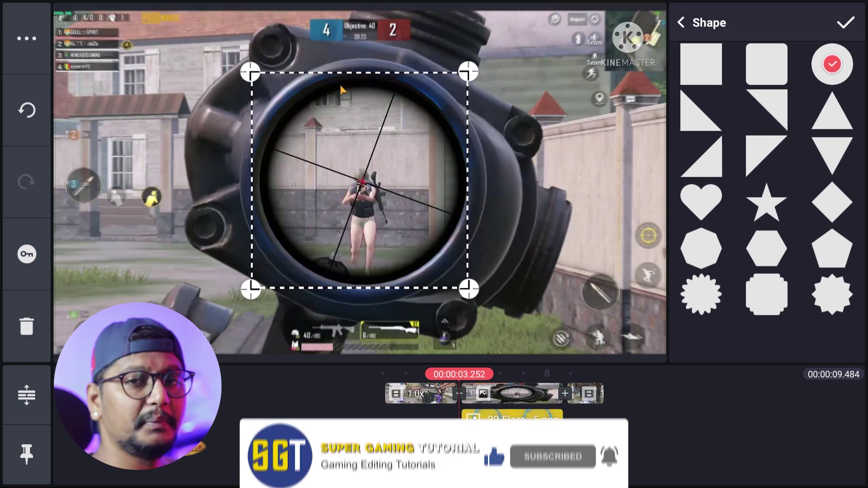
pyautogui.click(638, 441)
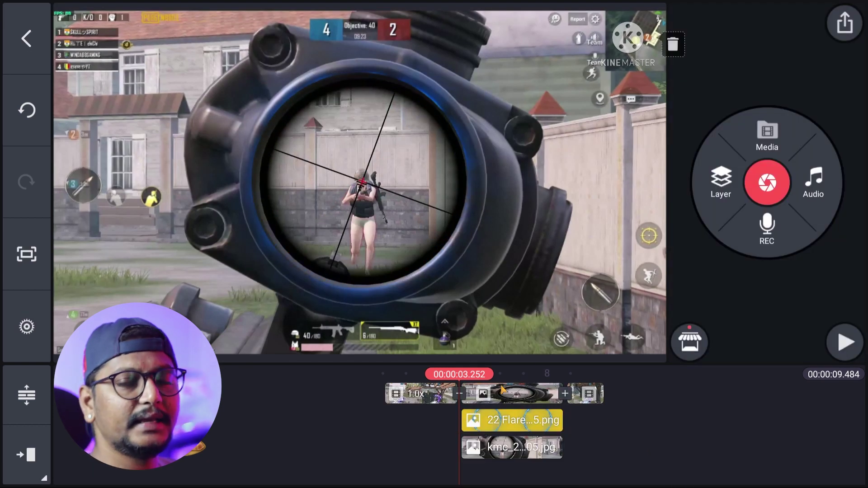
pyautogui.click(513, 452)
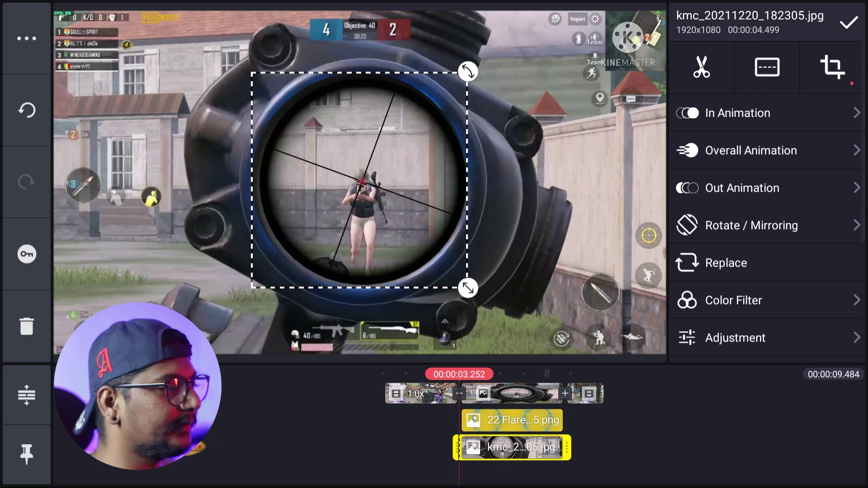
pyautogui.click(27, 255)
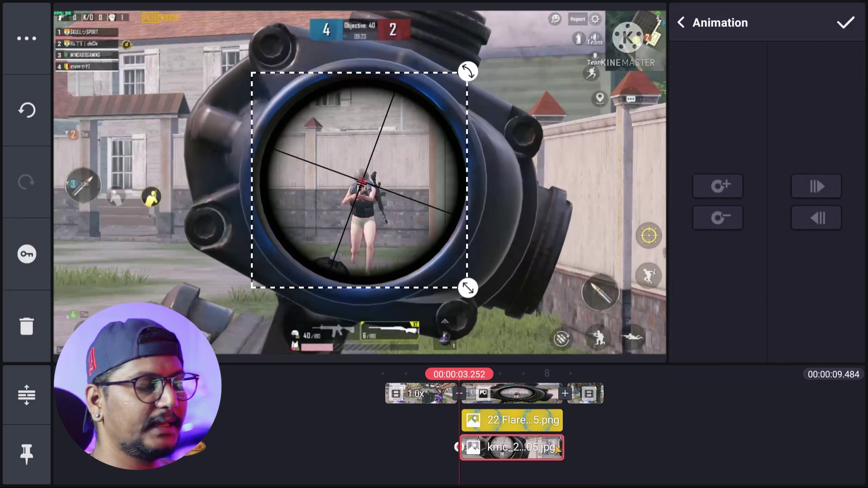
# Keyframe the scope layer rotated and shrunk at 5.694 s, upright and full-size at 7.732 s.
pyautogui.moveTo(540, 452); pyautogui.dragTo(481, 455)
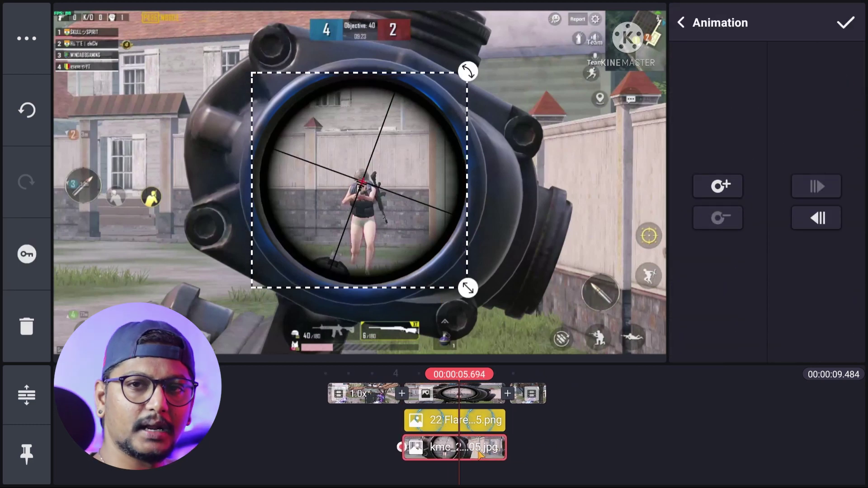
pyautogui.moveTo(468, 71); pyautogui.dragTo(512, 213)
pyautogui.moveTo(330, 330); pyautogui.dragTo(342, 303)
pyautogui.moveTo(452, 443); pyautogui.dragTo(405, 443)
pyautogui.click(719, 186)
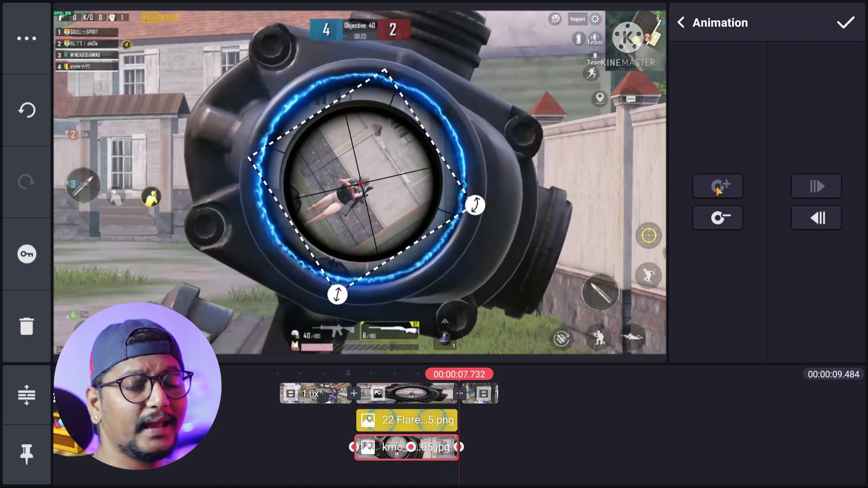
pyautogui.moveTo(474, 202); pyautogui.dragTo(471, 295)
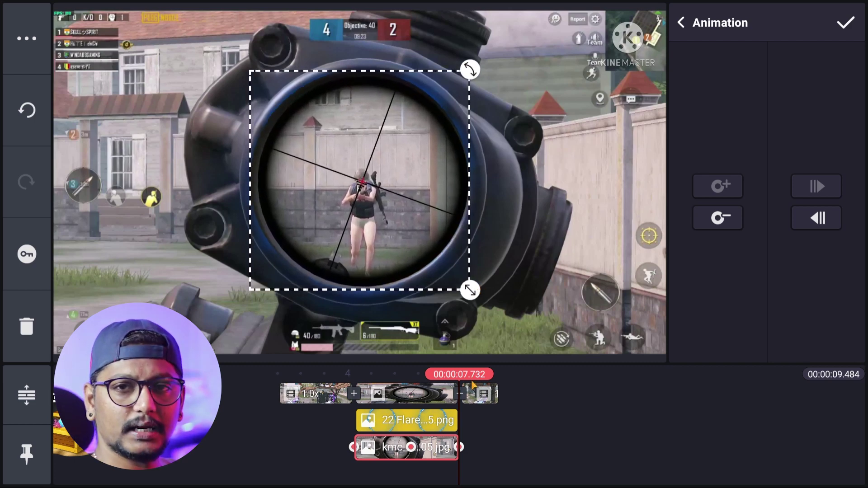
# Bring the 22 Flare ring layer to the front, above the scope image.
pyautogui.click(396, 425)
pyautogui.click(405, 423)
pyautogui.click(27, 38)
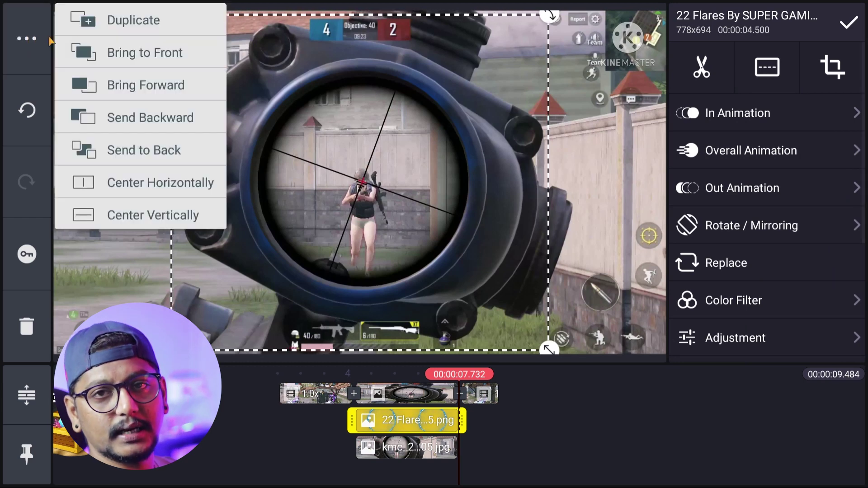
pyautogui.click(143, 60)
# Keyframe the flare ring shrunk at 5.694 s and full-size at 7.751 s to hug the rim.
pyautogui.moveTo(413, 428); pyautogui.dragTo(461, 435)
pyautogui.click(27, 253)
pyautogui.click(719, 186)
pyautogui.moveTo(548, 349)
pyautogui.mouseDown()
pyautogui.moveTo(508, 311)
pyautogui.moveTo(557, 348)
pyautogui.mouseUp()
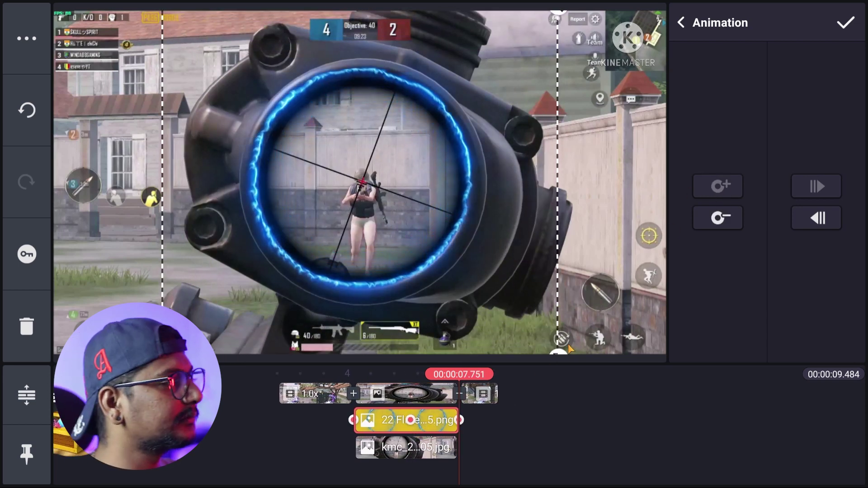
pyautogui.moveTo(423, 452); pyautogui.dragTo(539, 441)
# Add the Blur Circle 2.0 effect from Focus Blur 2.0 as a new layer.
pyautogui.click(639, 422)
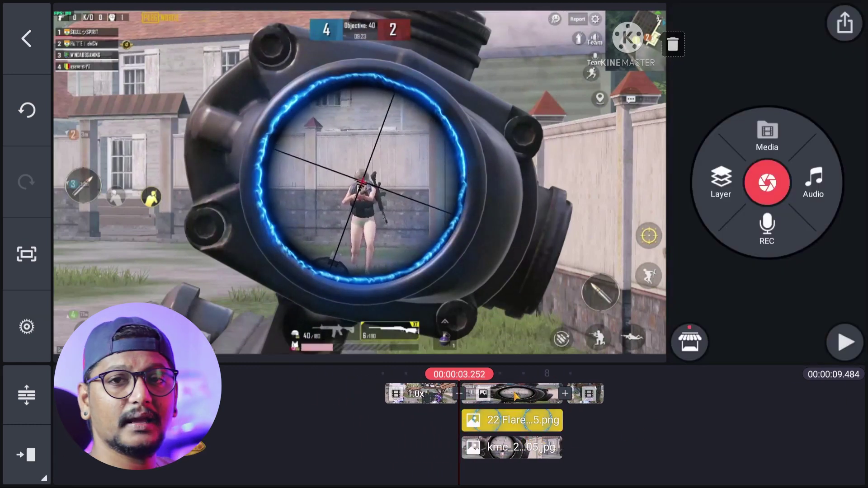
pyautogui.click(721, 180)
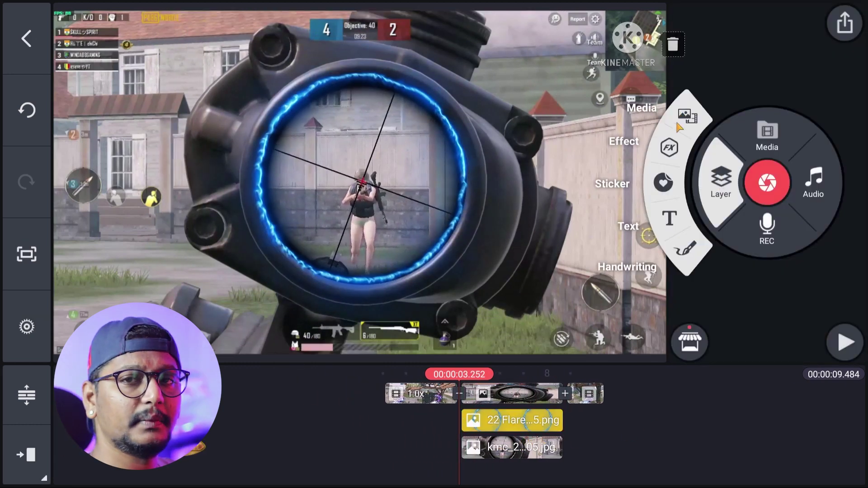
pyautogui.click(670, 146)
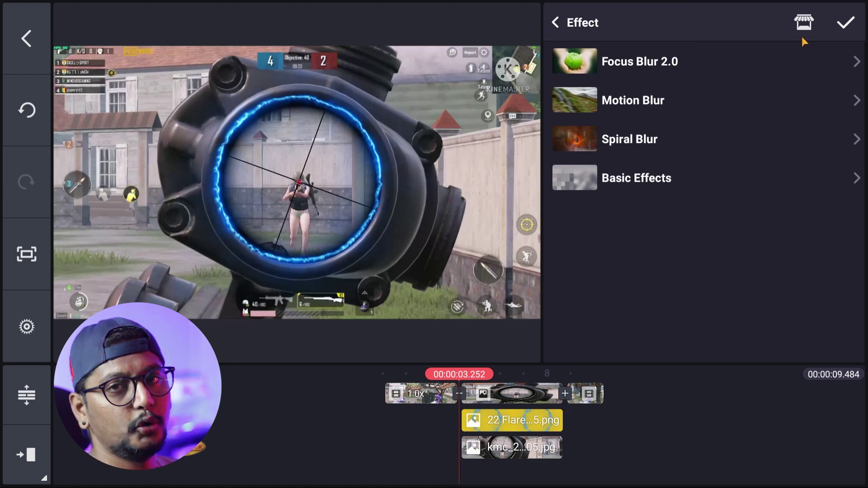
pyautogui.click(677, 65)
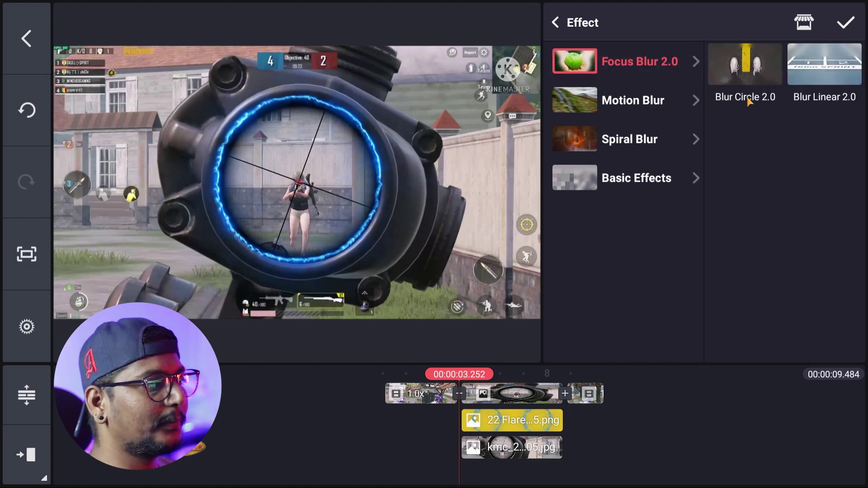
pyautogui.click(745, 66)
pyautogui.click(845, 23)
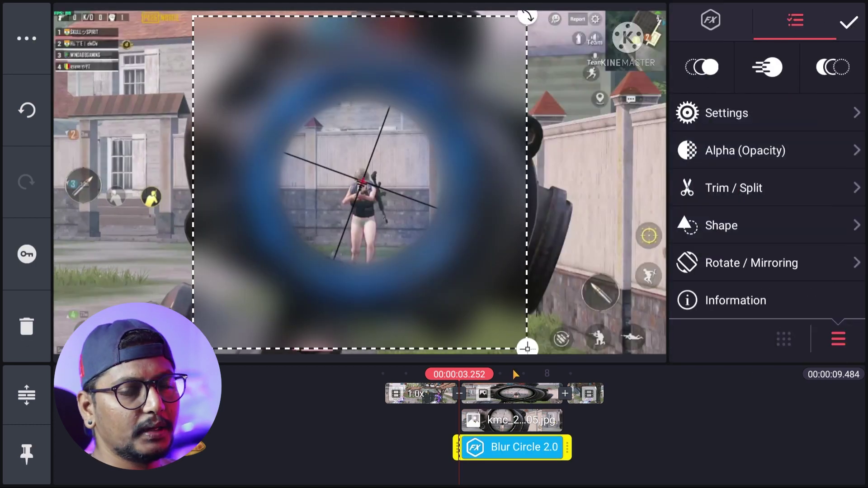
# Set the circle blur to Feather 5, Radius 22 and Strength 4, then confirm.
pyautogui.click(736, 117)
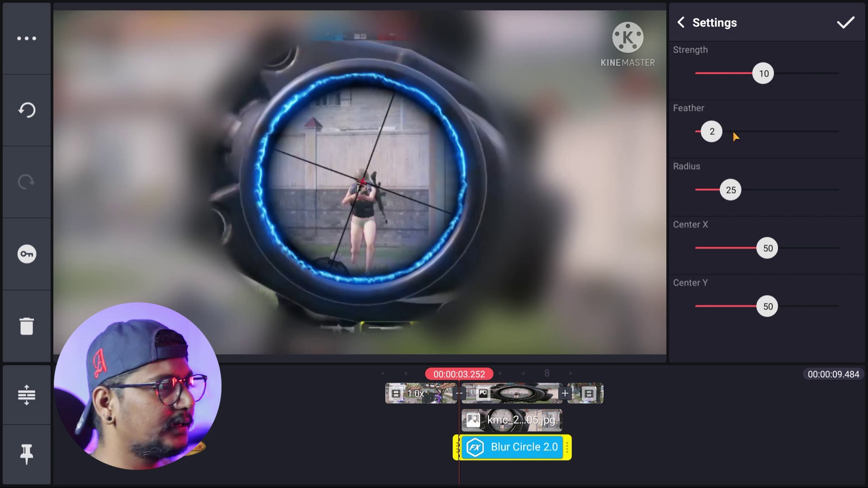
pyautogui.moveTo(715, 136); pyautogui.dragTo(834, 123)
pyautogui.moveTo(731, 192)
pyautogui.mouseDown()
pyautogui.moveTo(752, 190)
pyautogui.moveTo(724, 191)
pyautogui.moveTo(738, 192)
pyautogui.mouseUp()
pyautogui.moveTo(823, 132); pyautogui.dragTo(760, 131)
pyautogui.moveTo(731, 190)
pyautogui.mouseDown()
pyautogui.moveTo(744, 190)
pyautogui.moveTo(735, 192)
pyautogui.mouseUp()
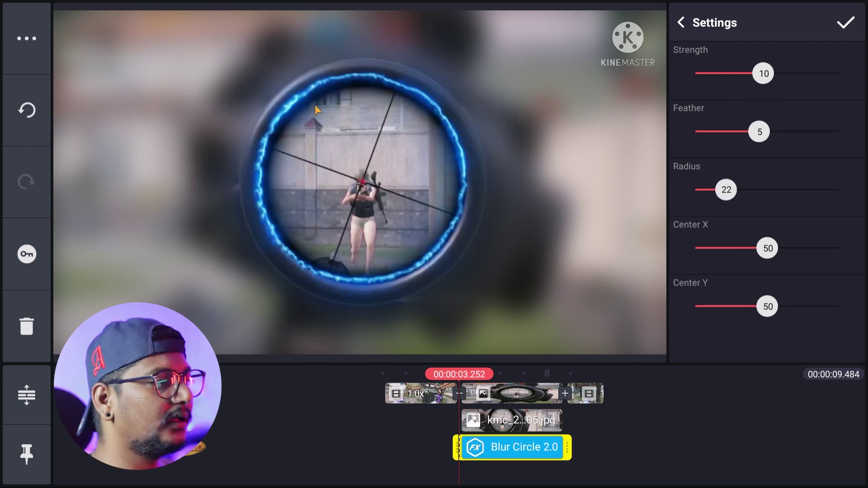
pyautogui.moveTo(764, 80); pyautogui.dragTo(714, 81)
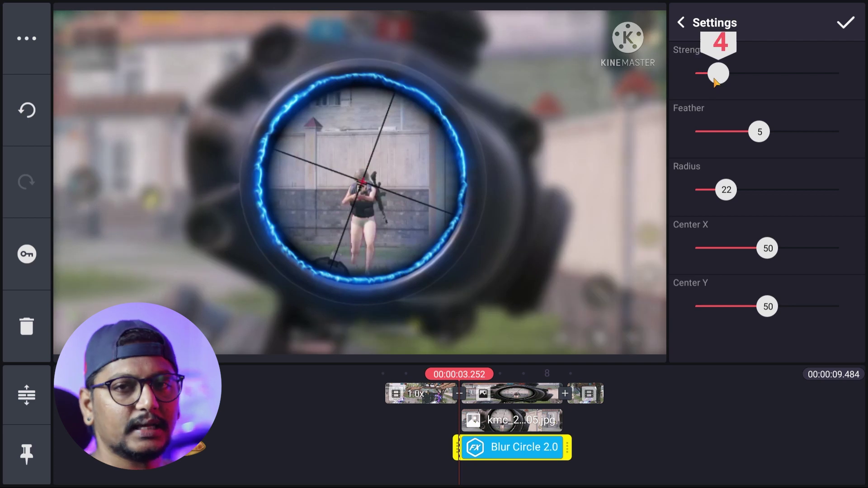
pyautogui.click(846, 22)
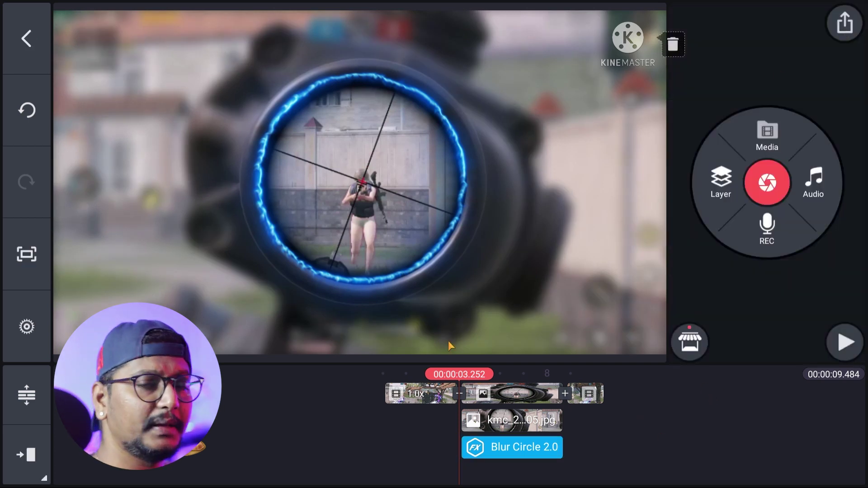
# Add a black solid from Image Assets as a layer and enlarge it over the frame.
pyautogui.click(722, 181)
pyautogui.click(685, 114)
pyautogui.click(86, 92)
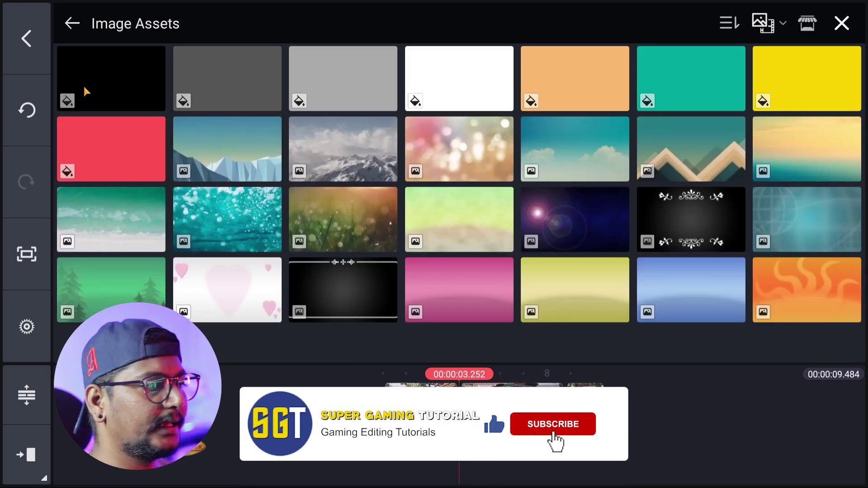
pyautogui.click(85, 91)
pyautogui.moveTo(447, 251); pyautogui.dragTo(636, 362)
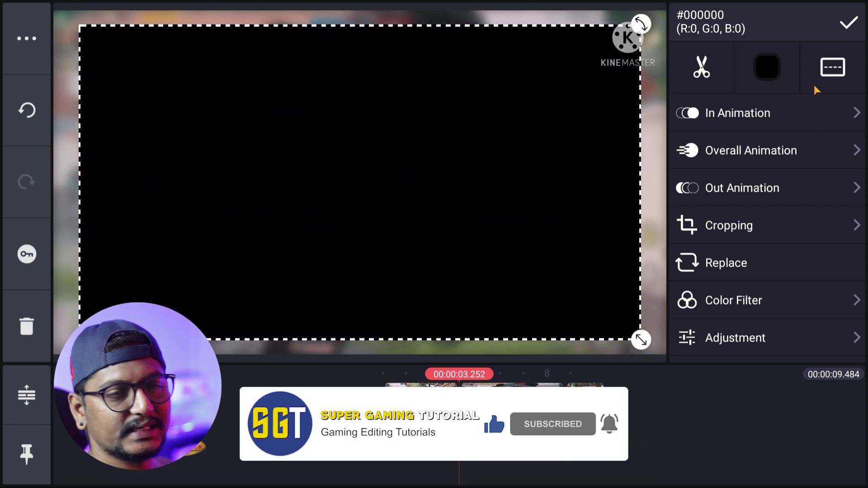
# Mask the black solid to a circle sized to sit over the scope opening.
pyautogui.click(741, 228)
pyautogui.click(840, 64)
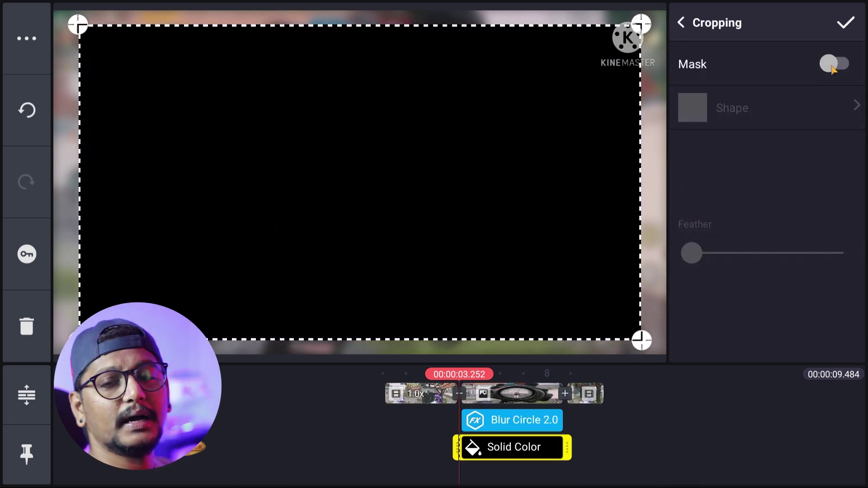
pyautogui.click(811, 95)
pyautogui.click(832, 64)
pyautogui.moveTo(642, 341); pyautogui.dragTo(461, 297)
pyautogui.moveTo(77, 297); pyautogui.dragTo(264, 223)
pyautogui.moveTo(461, 25); pyautogui.dragTo(411, 74)
pyautogui.moveTo(411, 223); pyautogui.dragTo(474, 284)
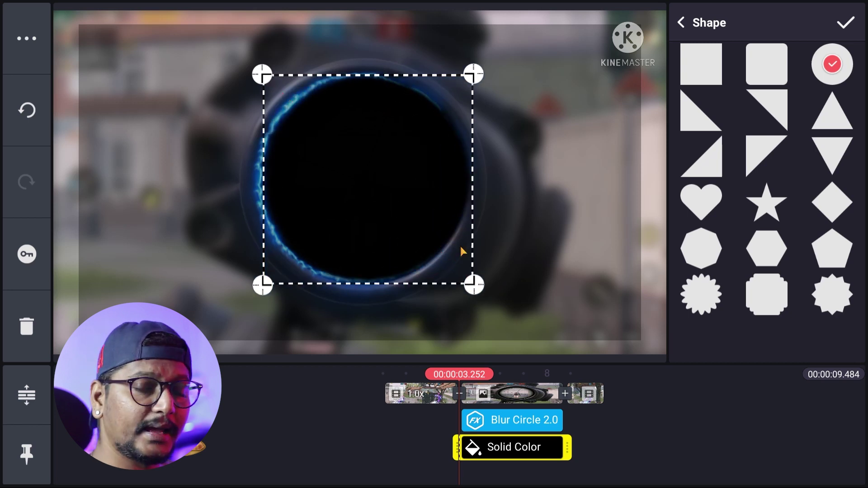
pyautogui.moveTo(262, 74); pyautogui.dragTo(249, 60)
pyautogui.moveTo(473, 285); pyautogui.dragTo(482, 292)
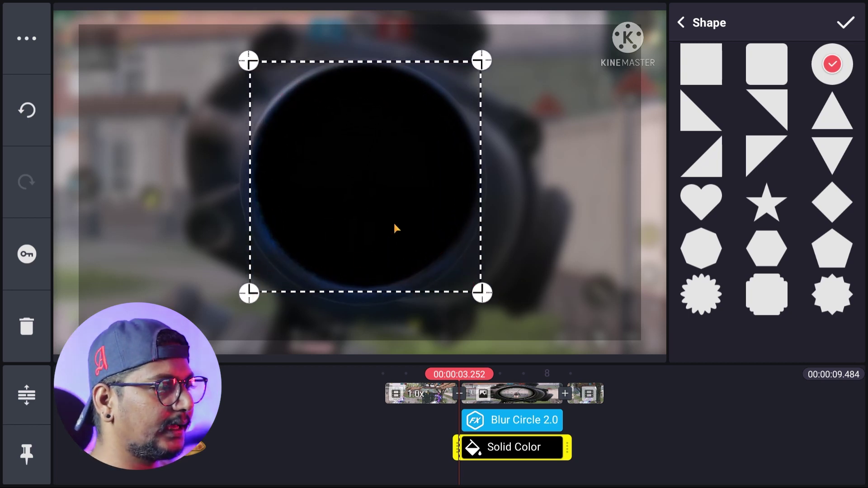
pyautogui.click(845, 22)
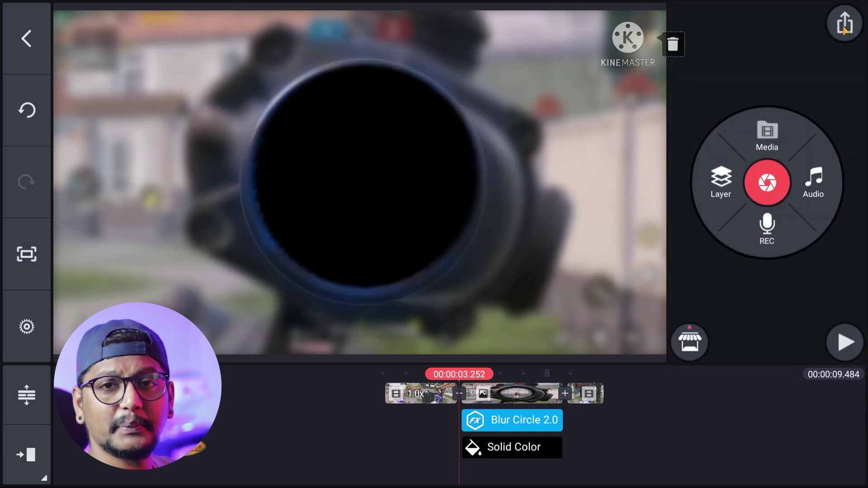
# Send the black Solid Color circle layer back two levels, beneath the scope and blue flare ring.
pyautogui.click(501, 450)
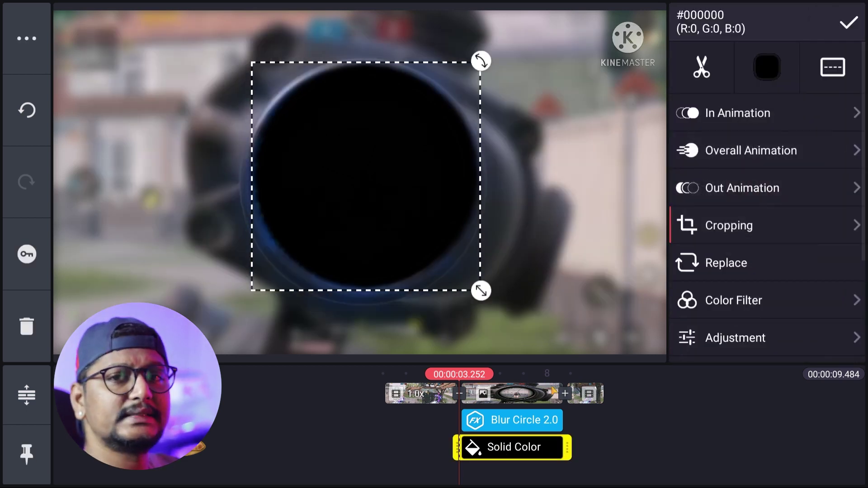
pyautogui.click(26, 40)
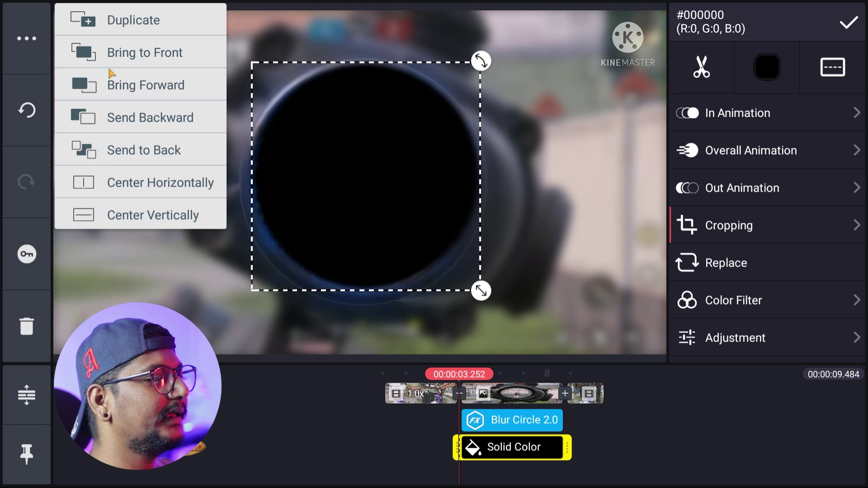
pyautogui.click(142, 124)
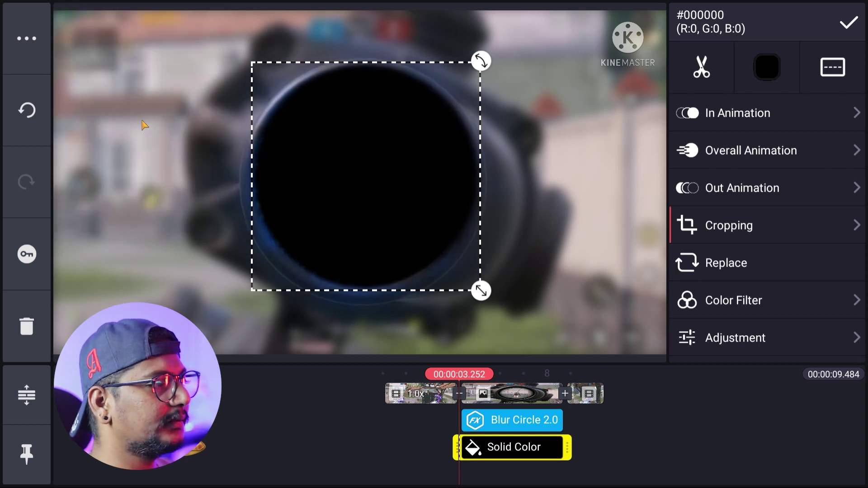
pyautogui.click(42, 53)
pyautogui.click(112, 125)
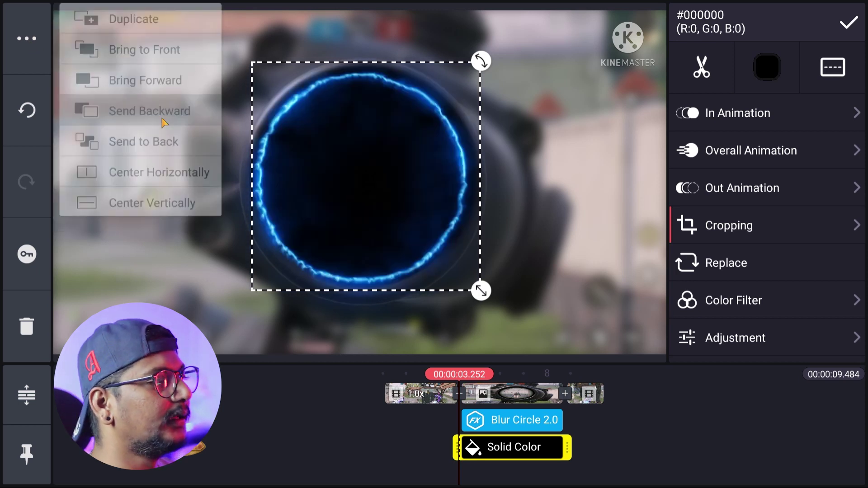
pyautogui.click(27, 39)
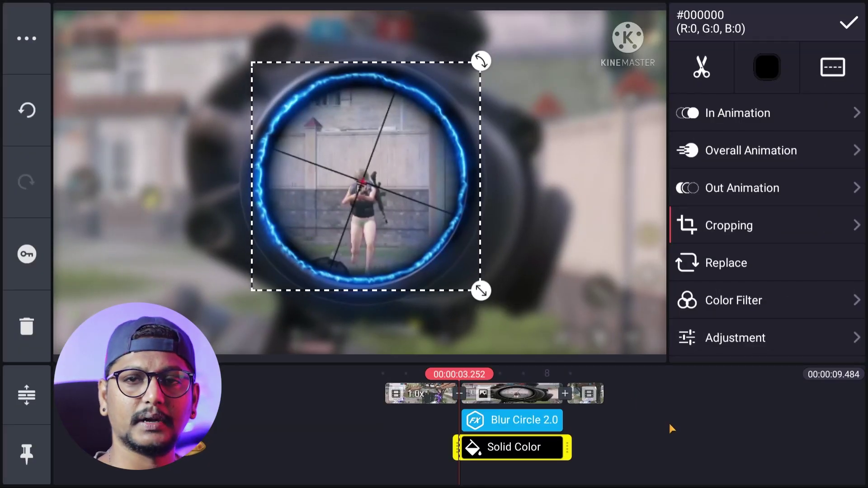
# Drag the black Solid Color circle onto both red centre guides behind the scope opening.
pyautogui.moveTo(380, 141)
pyautogui.mouseDown()
pyautogui.moveTo(372, 149)
pyautogui.moveTo(377, 142)
pyautogui.mouseUp()
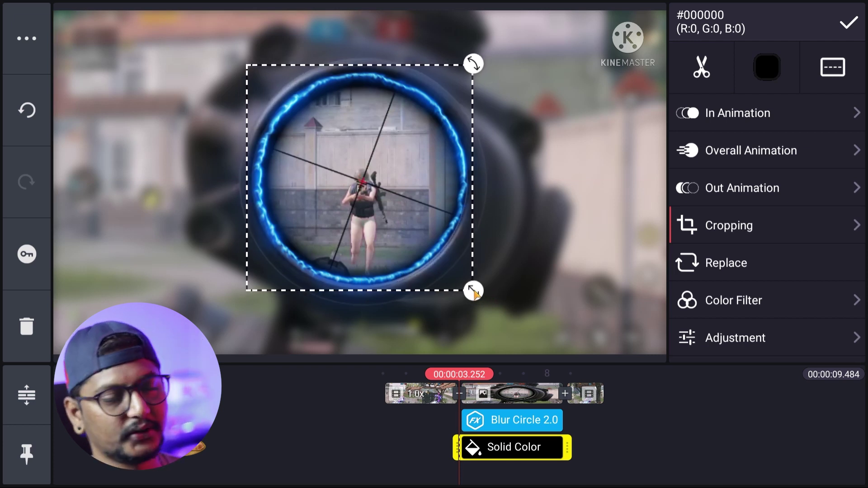
pyautogui.moveTo(393, 134); pyautogui.dragTo(376, 120)
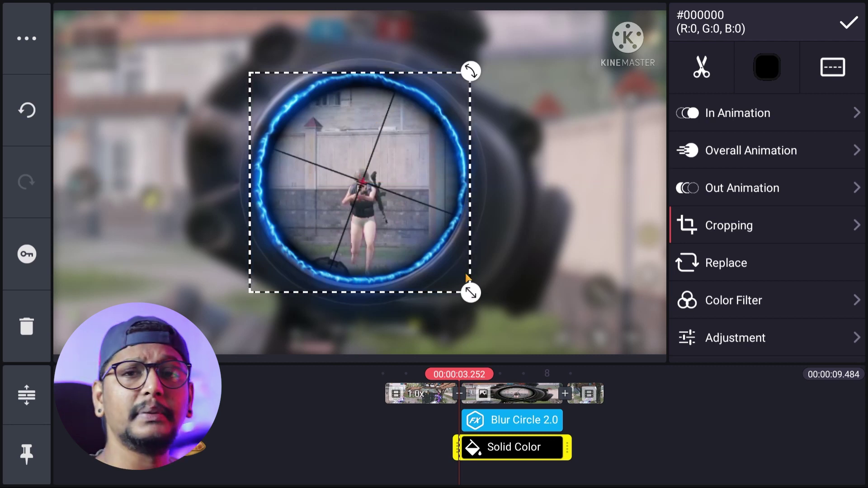